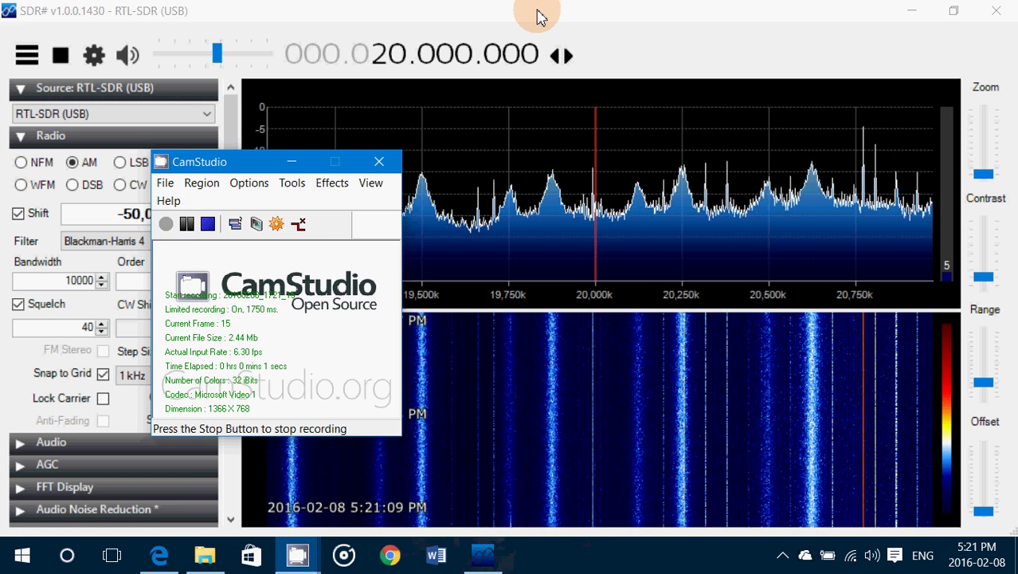
- Bring the SDR# receiver window, tuned to 19.990 MHz, in front of CamStudio
left_click(538, 16)
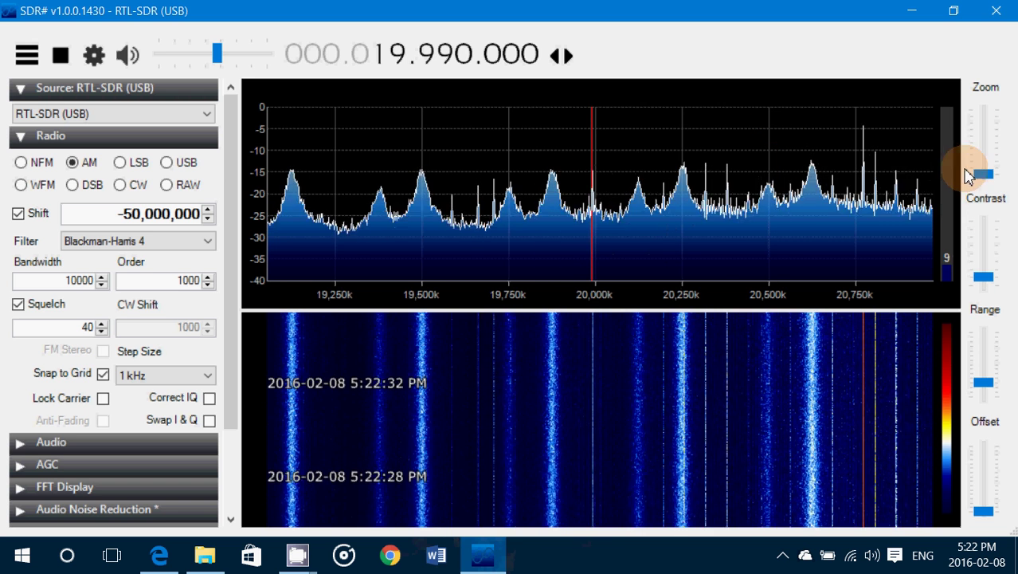
- Zoom the spectrum in around 20 MHz and tune onto the carrier at 19.992 MHz
left_click_drag(966, 175, 988, 151)
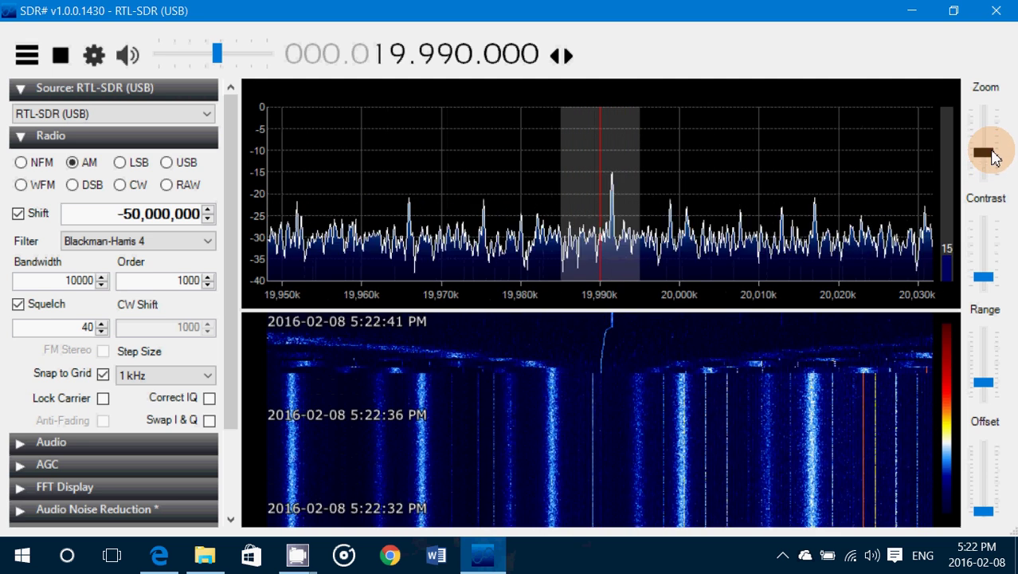
left_click(669, 193)
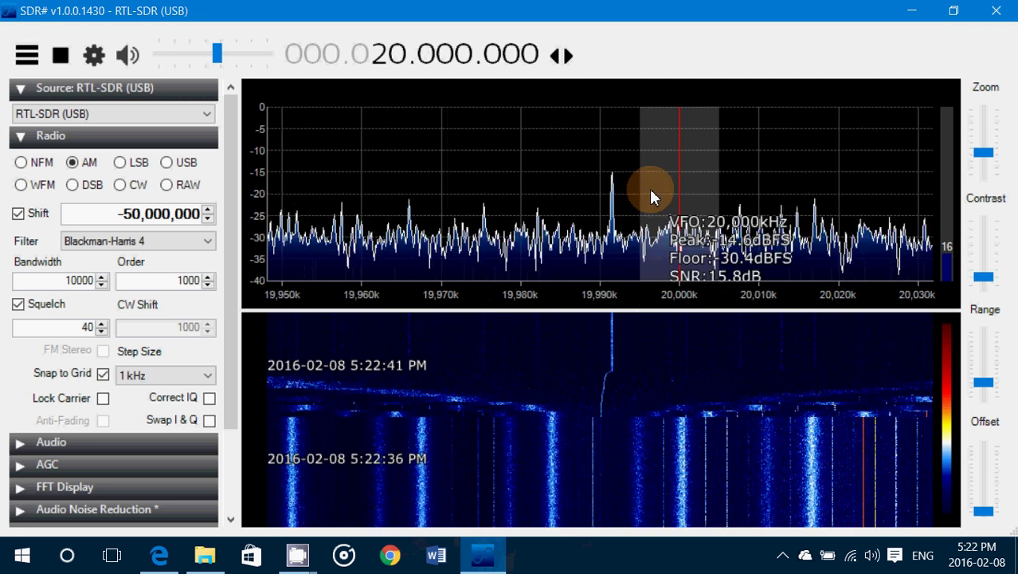
left_click(611, 200)
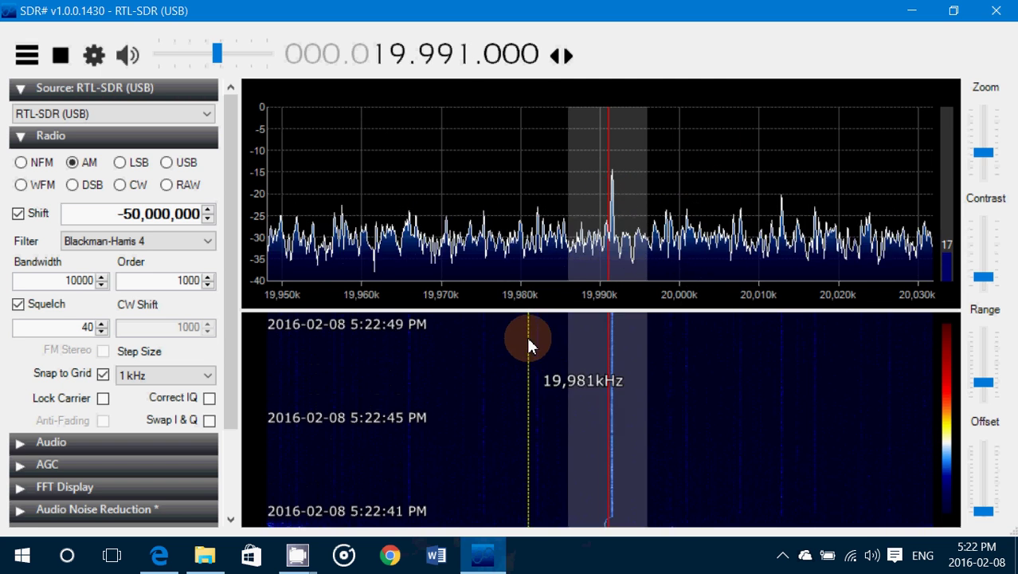
left_click(471, 56)
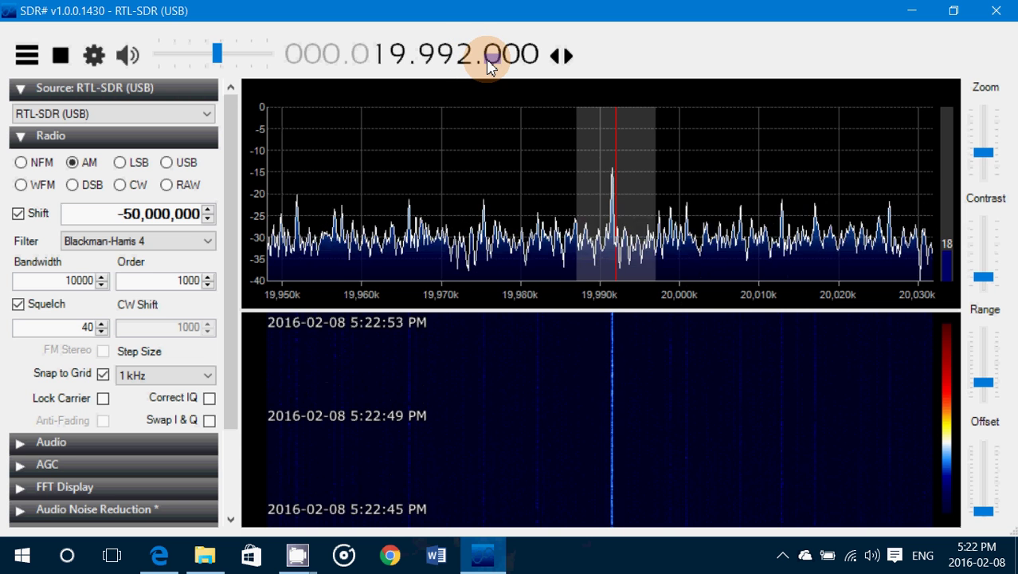
- Retune down to the station carrier near 9,444 kHz, then set exactly 9.445 MHz
scroll(495, 63, "down", 2)
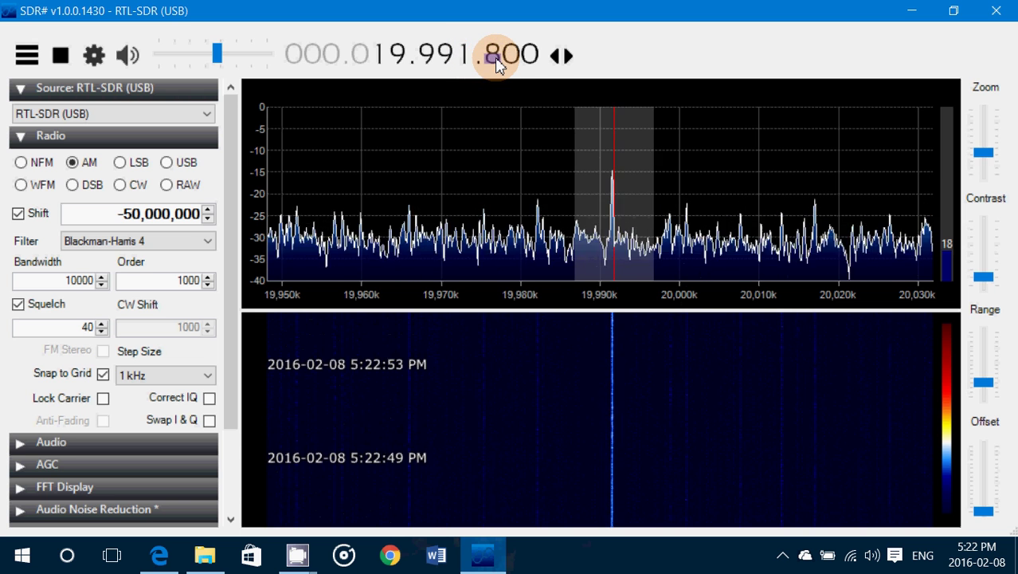
scroll(495, 64, "down", 3)
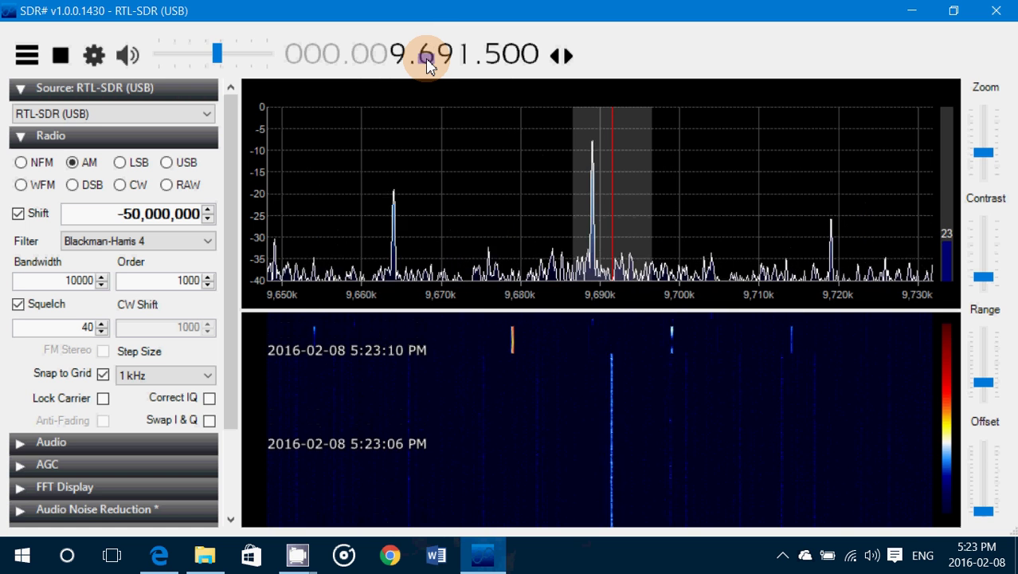
scroll(446, 63, "down", 3)
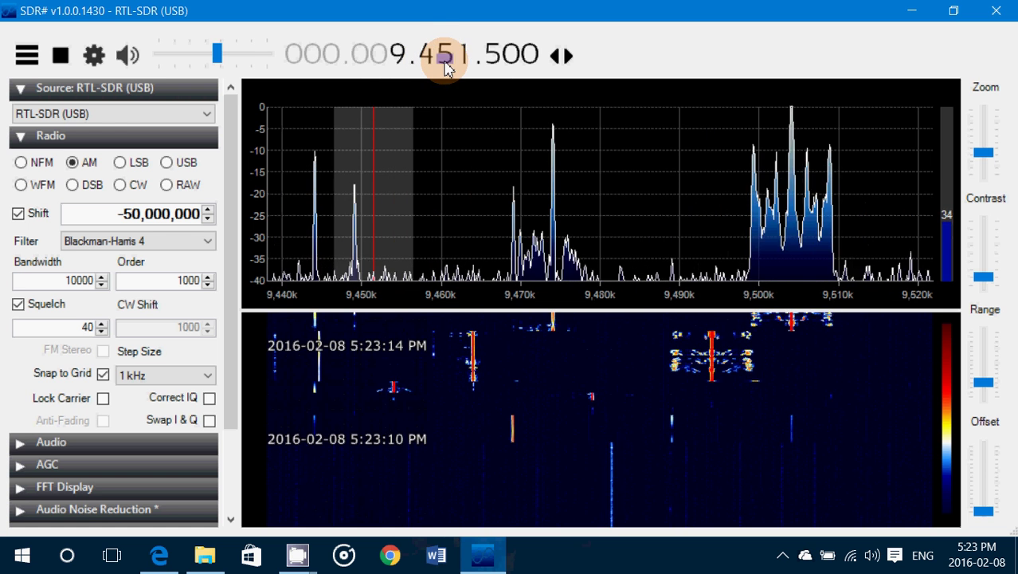
scroll(450, 64, "down", 1)
scroll(466, 54, "up", 4)
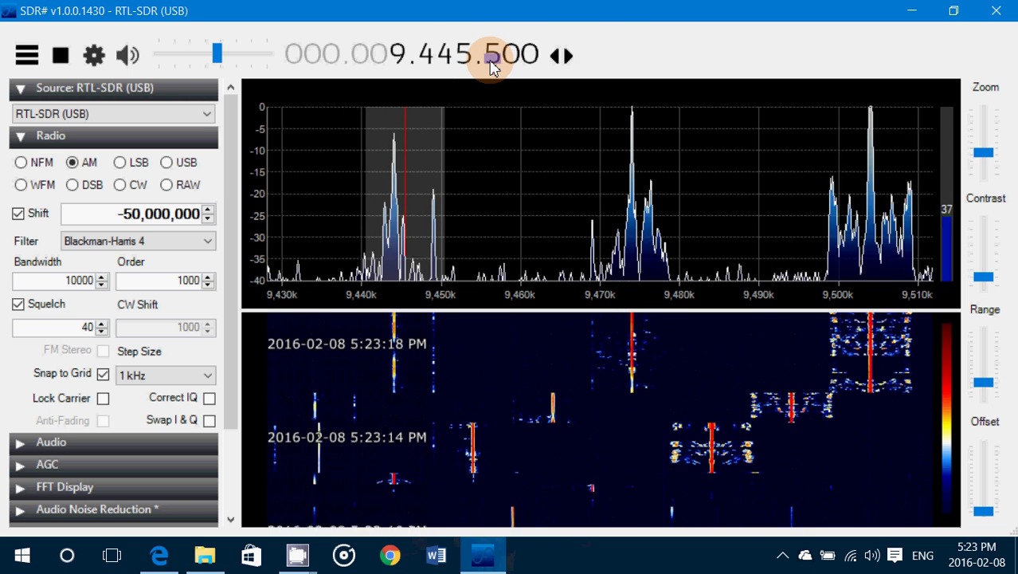
scroll(492, 64, "down", 5)
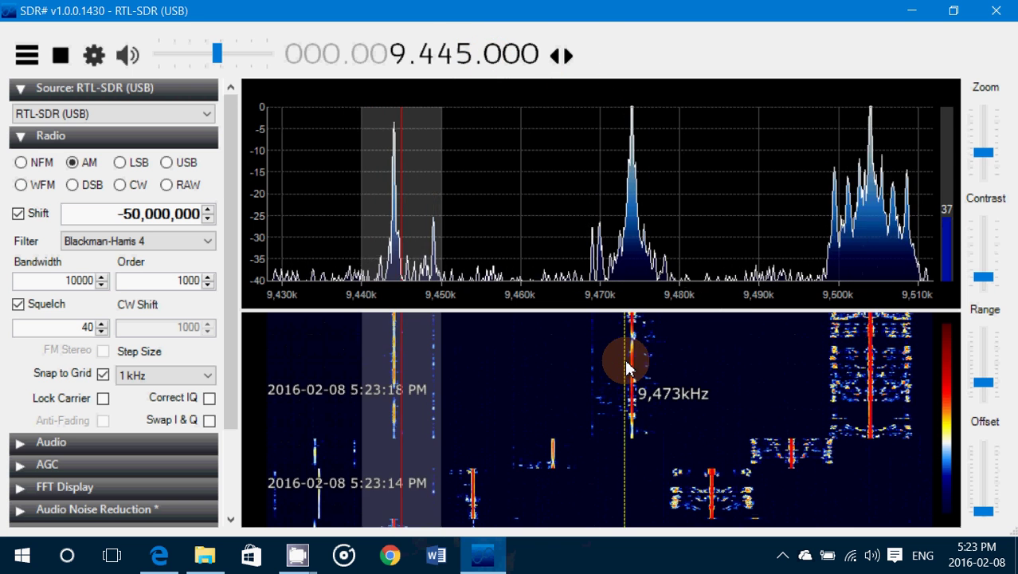
left_click(496, 190)
left_click(395, 171)
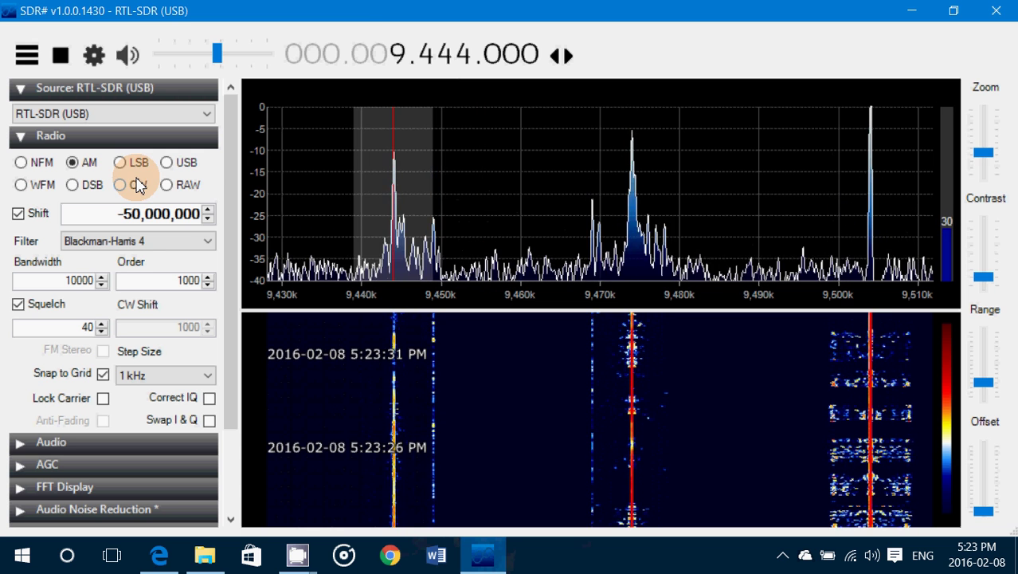
left_click(468, 53)
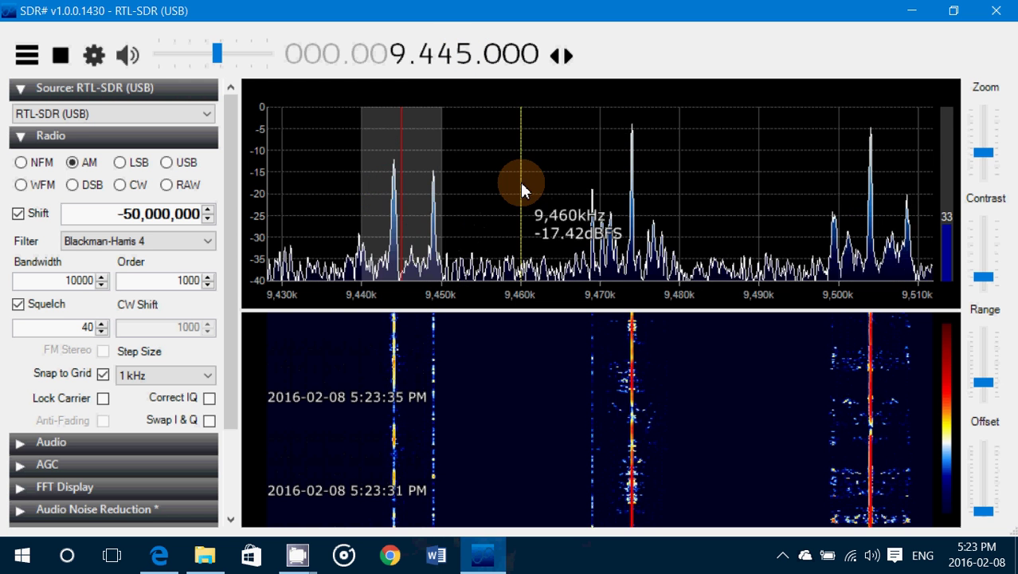
- Zoom the spectrum to about 9,435–9,455 kHz with the Zoom slider
left_click(983, 152)
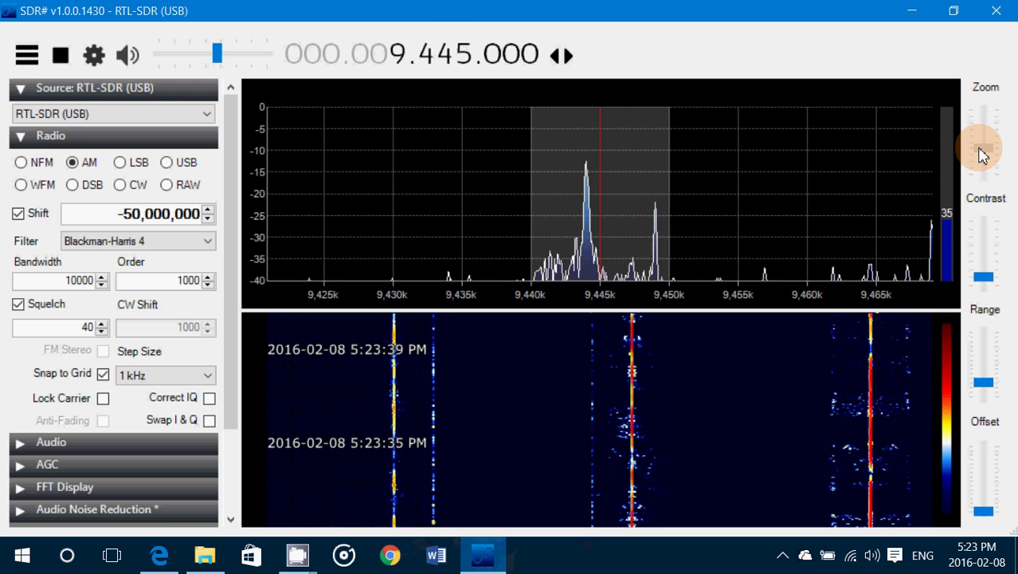
left_click_drag(983, 153, 982, 143)
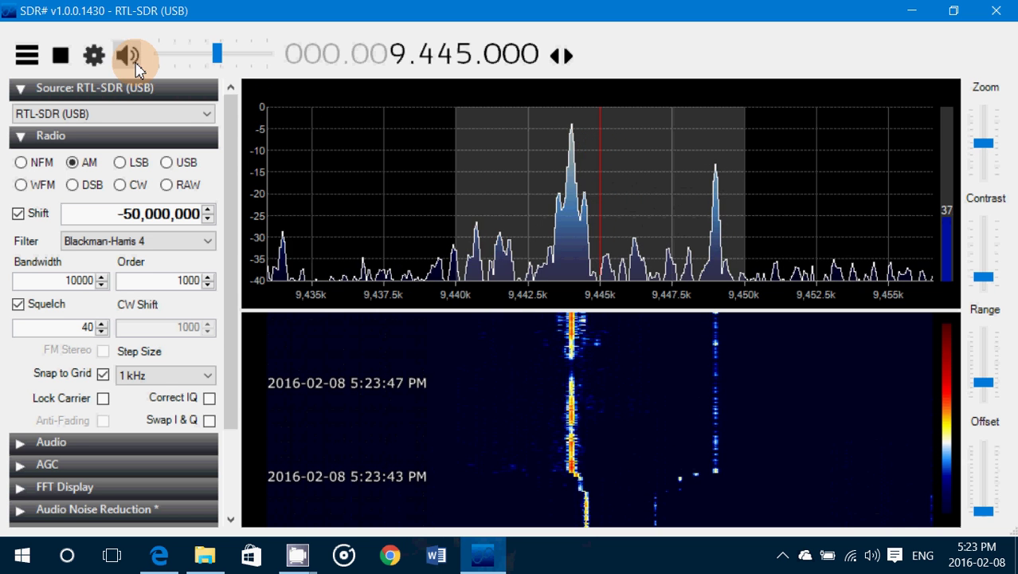
- In the RTL-SDR Controller, raise Frequency correction (ppm) from its starting value to 15
left_click(93, 57)
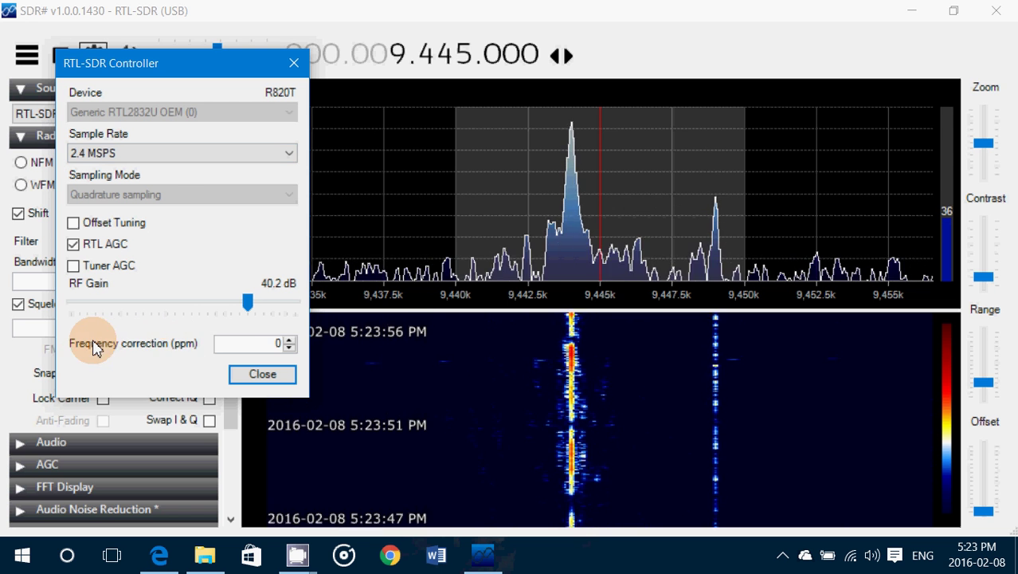
left_click(292, 340)
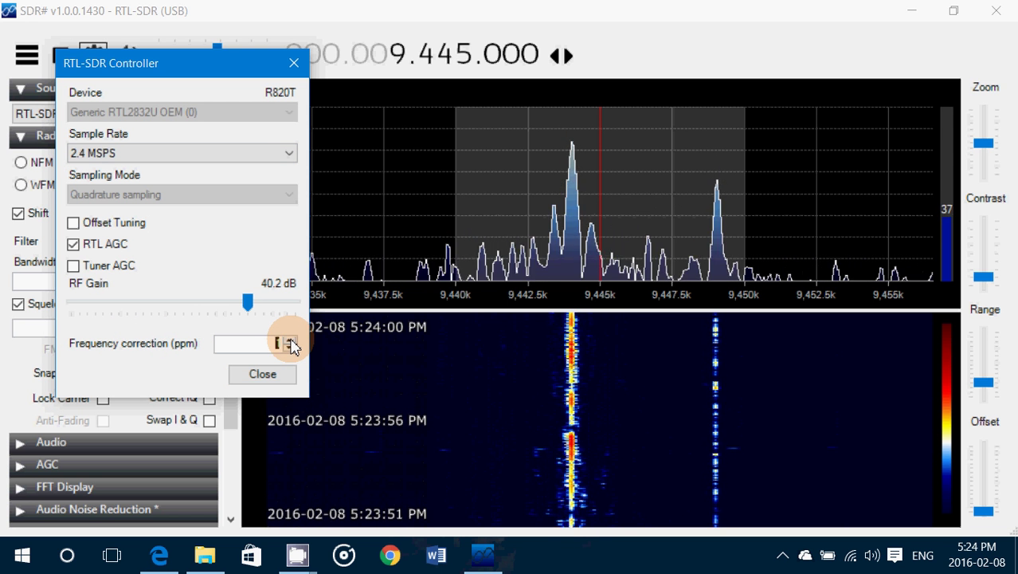
left_click(291, 340)
left_click(292, 340)
left_click(292, 341)
left_click(292, 341)
left_click(292, 340)
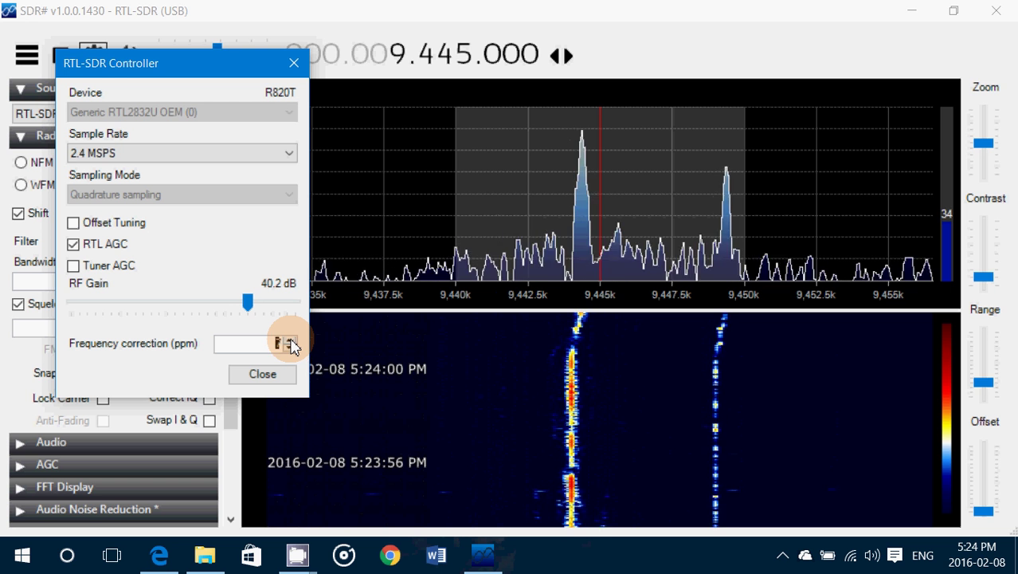
left_click(292, 340)
left_click(291, 340)
left_click(292, 340)
left_click(292, 340)
left_click(291, 340)
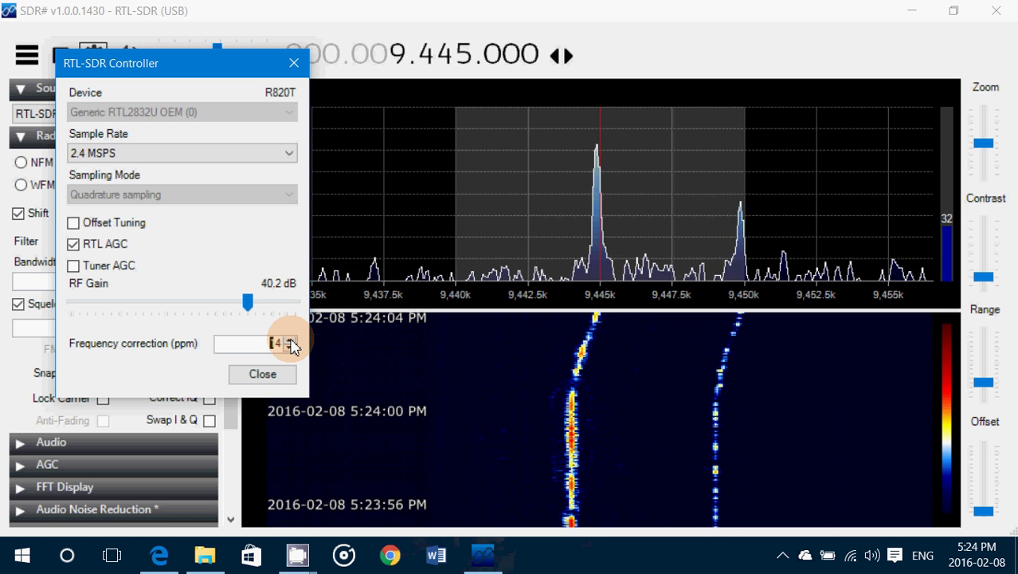
left_click(291, 341)
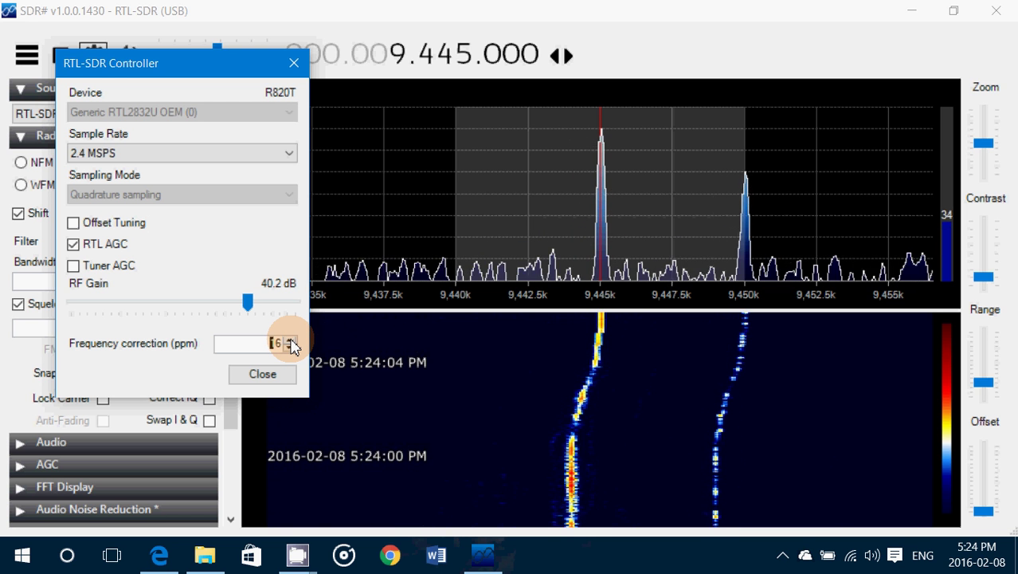
left_click(292, 341)
left_click(290, 348)
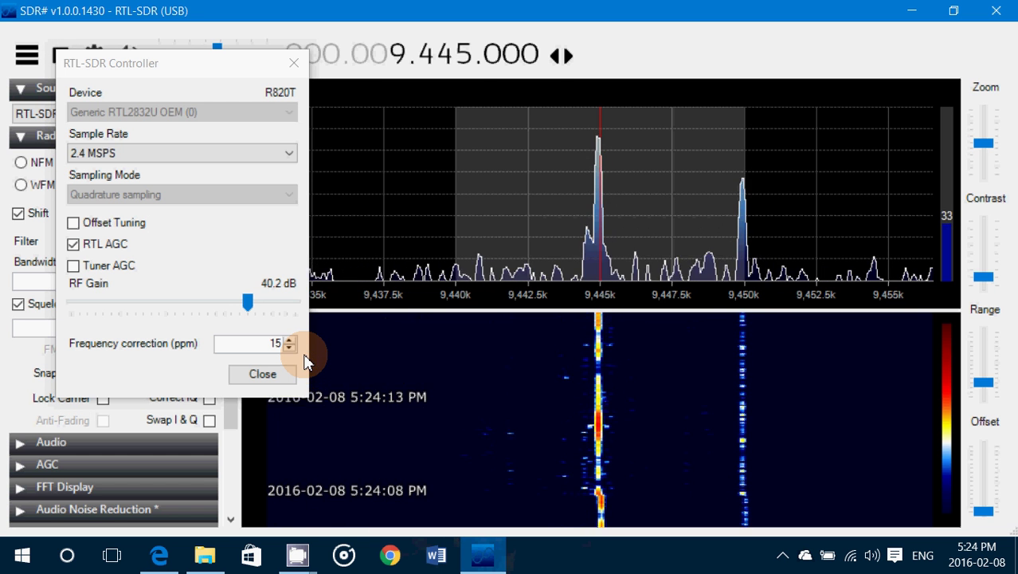
- Close the RTL-SDR Controller, zoom out to 9,300–9,580 kHz, and bring CamStudio forward
left_click(263, 372)
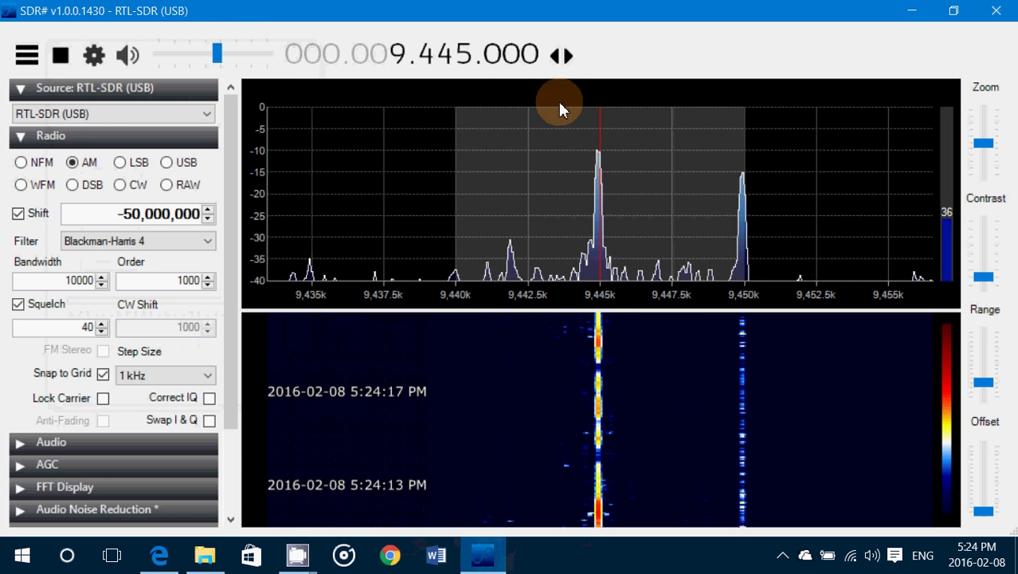
mouse_move(984, 149)
left_mouse_down()
mouse_move(988, 171)
mouse_move(984, 160)
left_mouse_up()
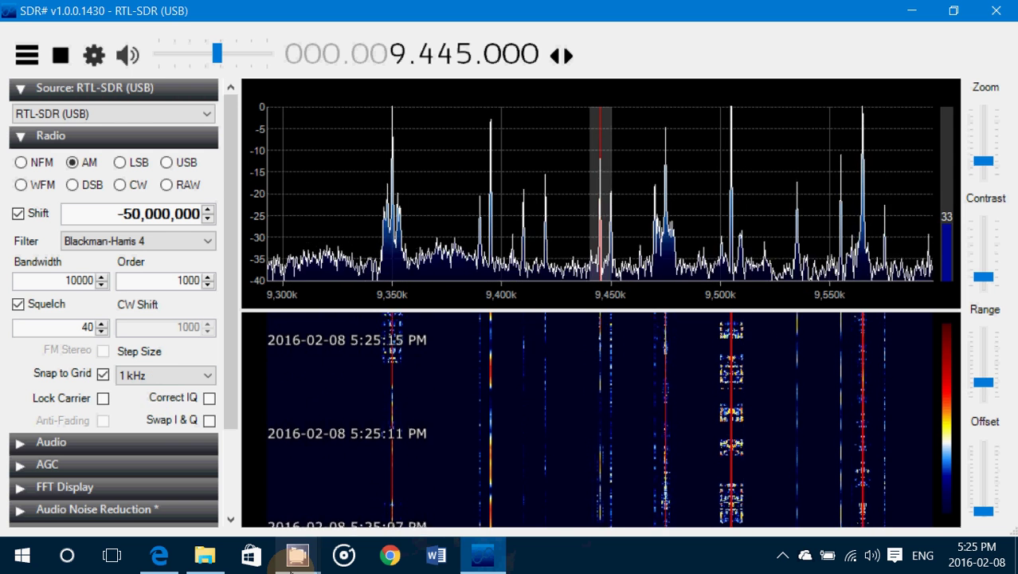
mouse_move(294, 559)
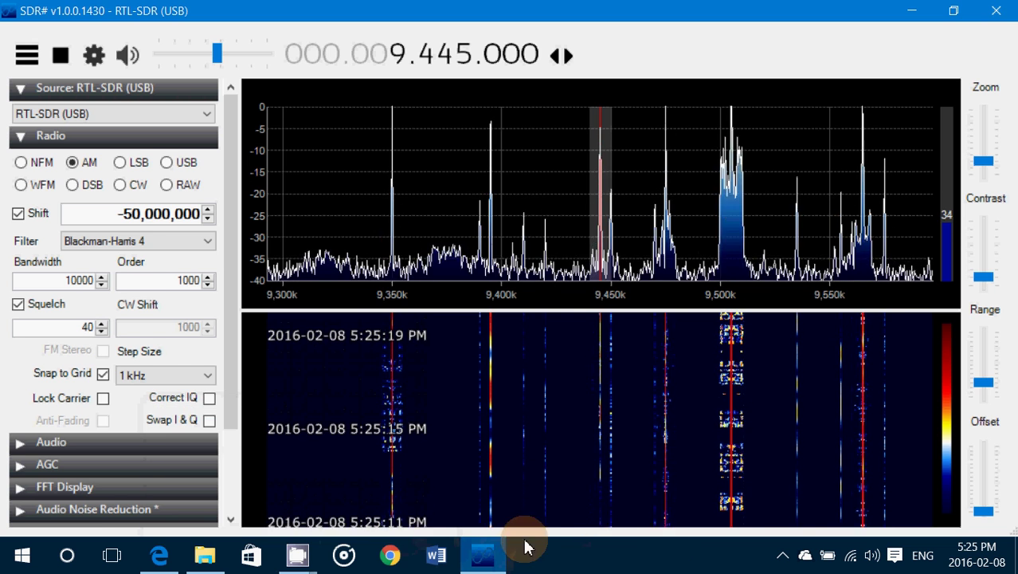
left_click(221, 523)
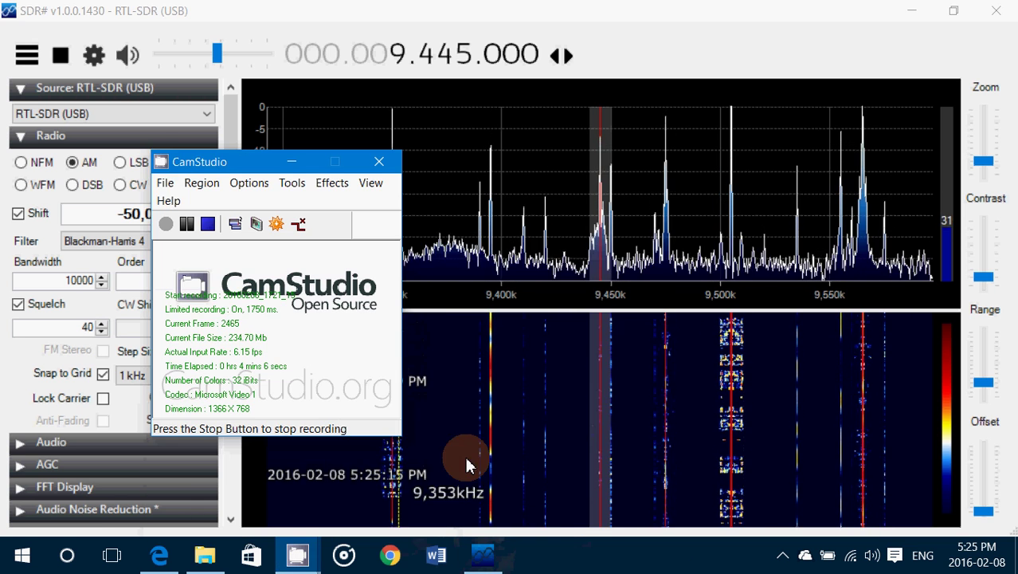